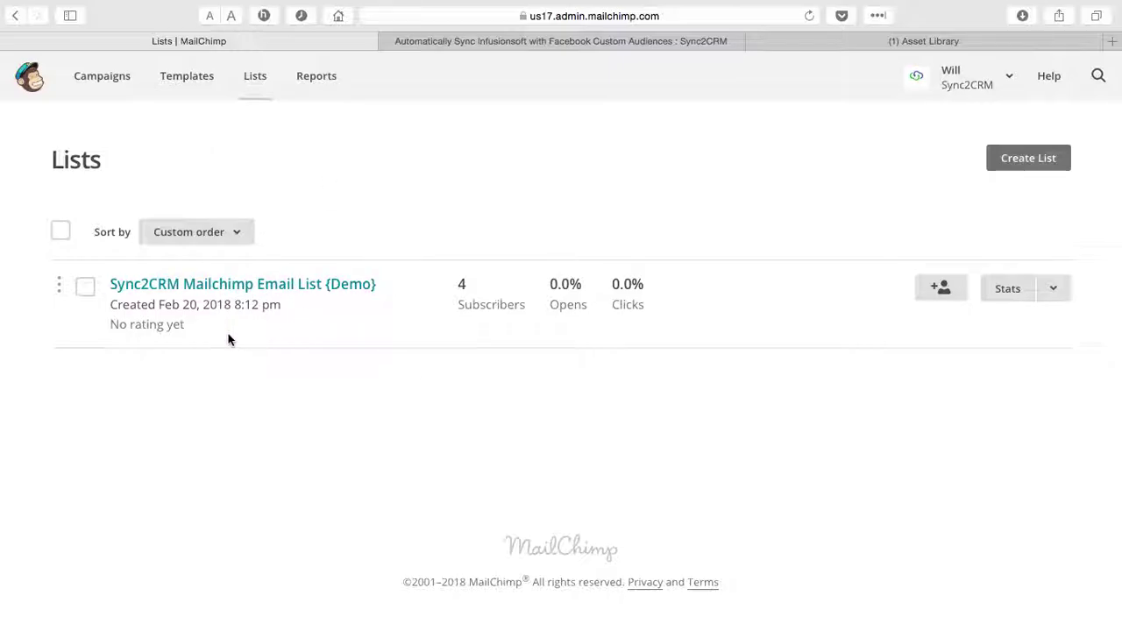
Switch to Sync2CRM and view the list of connected accounts
left_click(490, 46)
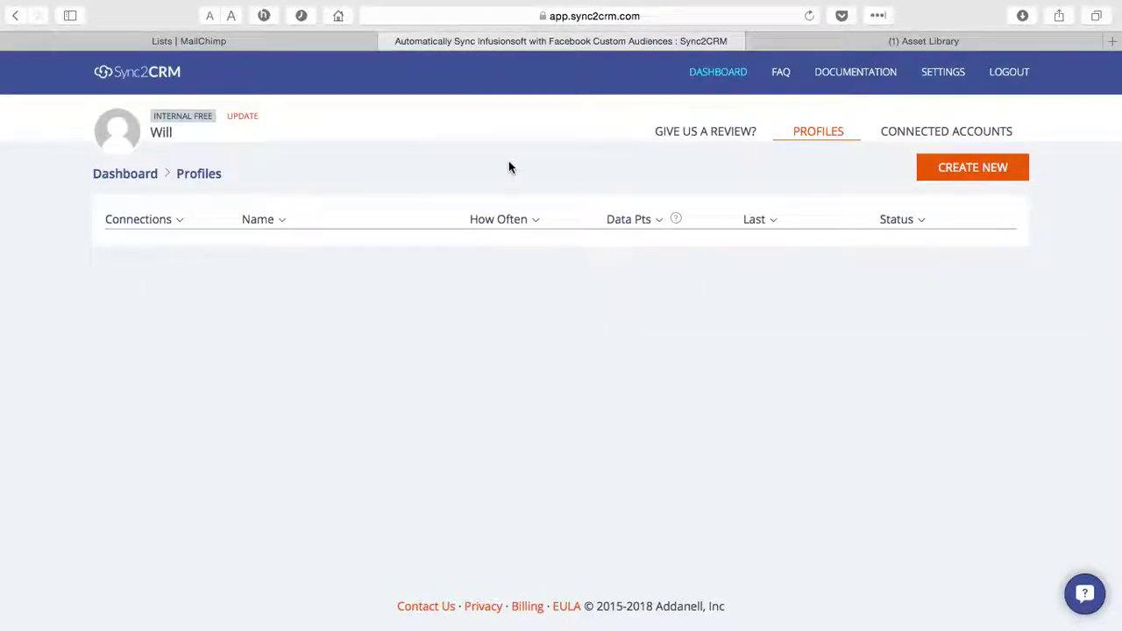
left_click(909, 133)
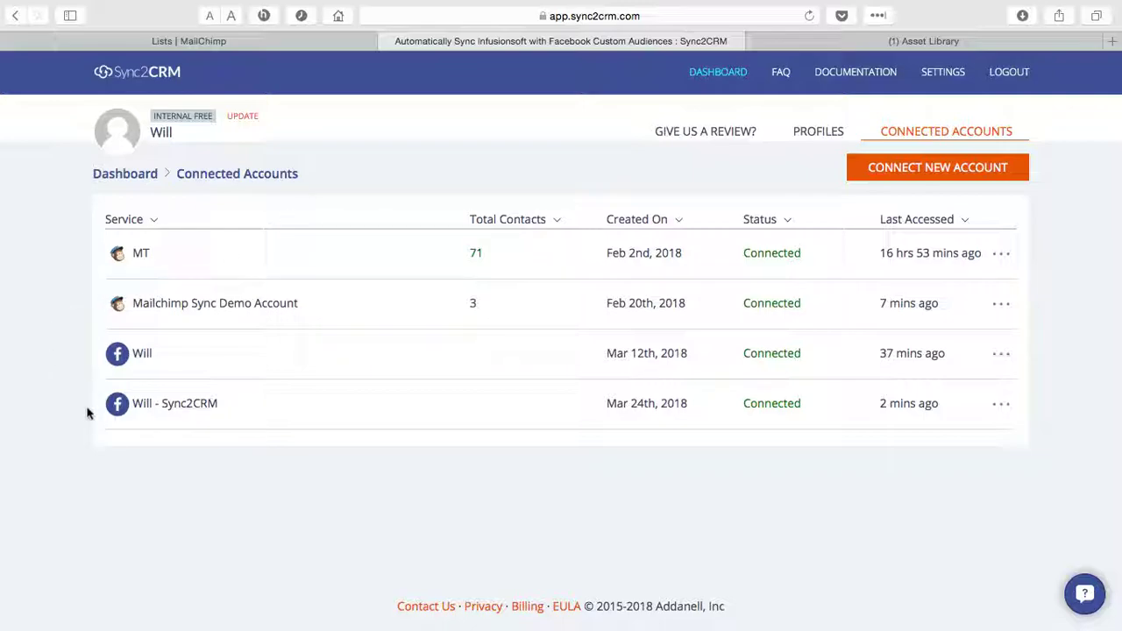
Switch to Facebook's Asset Library and go to the Audiences page to check the existing audiences
left_click(806, 44)
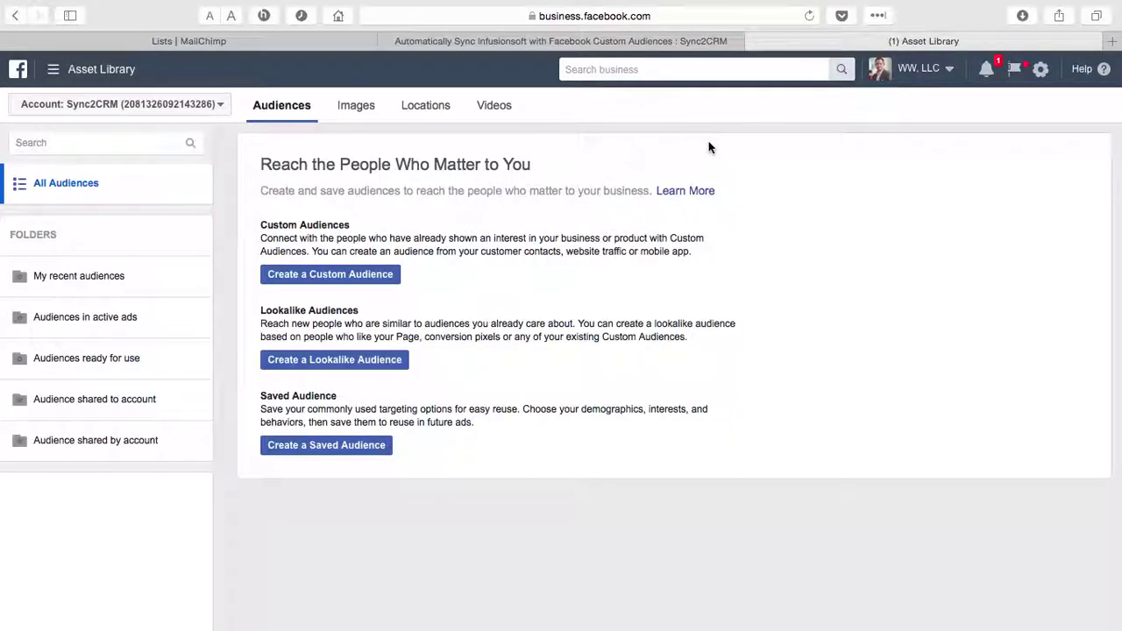
left_click(112, 74)
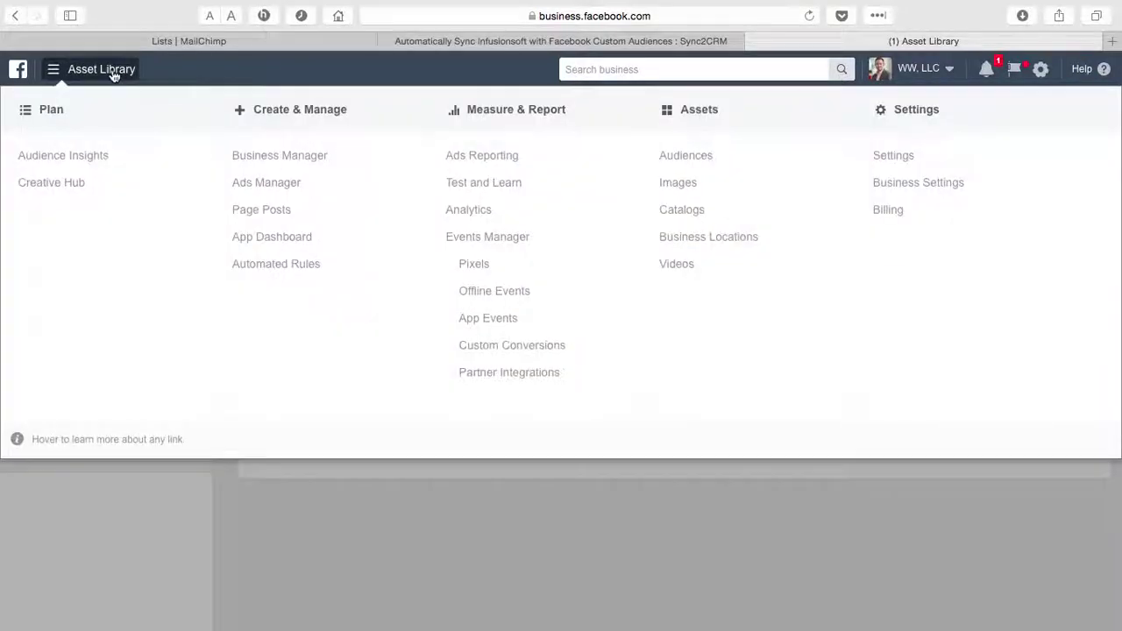
left_click(702, 158)
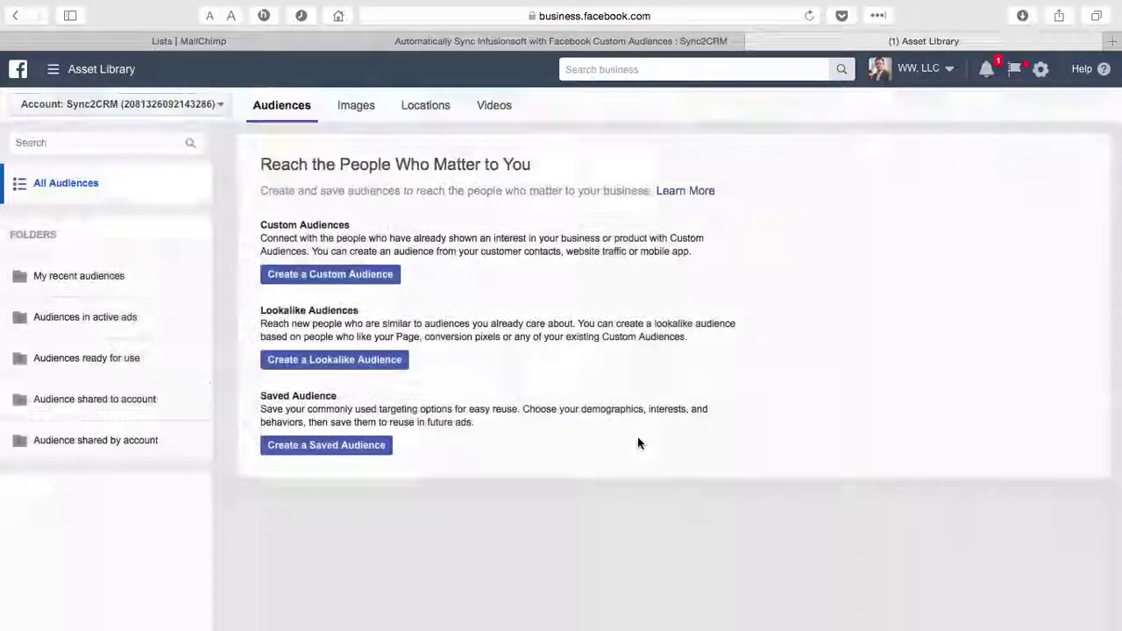
Switch to MailChimp and examine the subscribers in the Sync2CRM Mailchimp Email List {Demo}
left_click(323, 48)
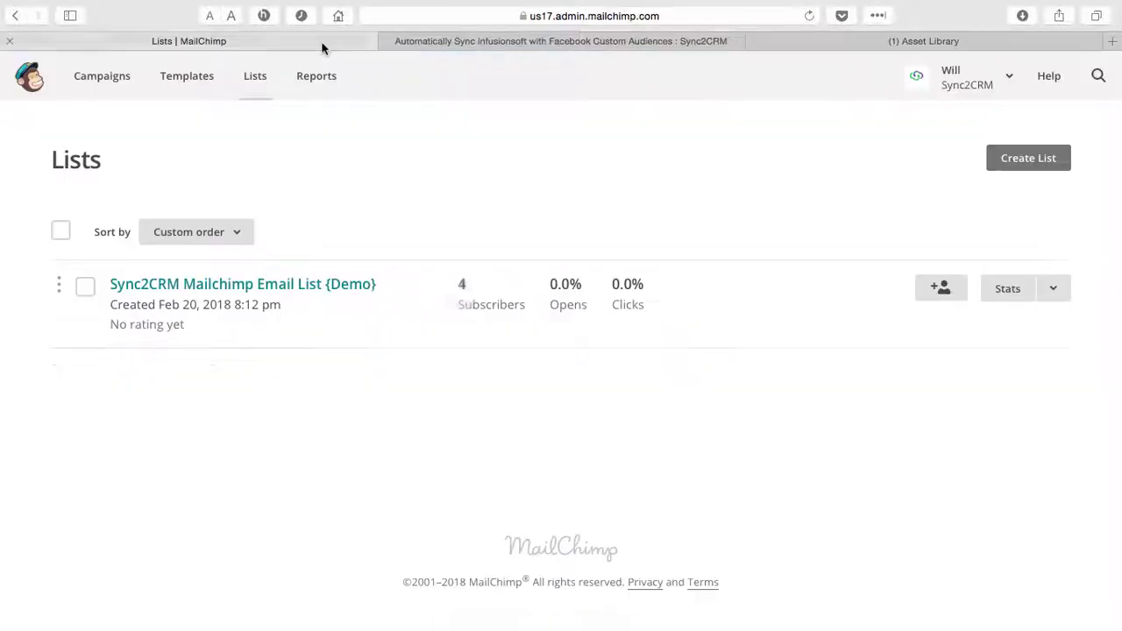
left_click(262, 289)
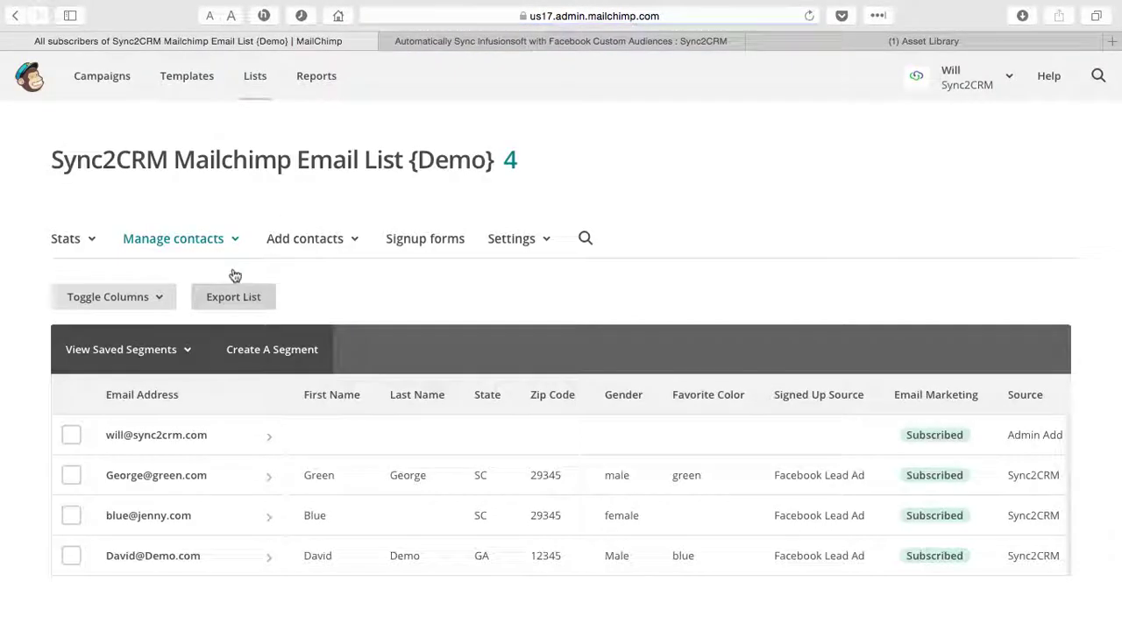
scroll(201, 403, "down", 1)
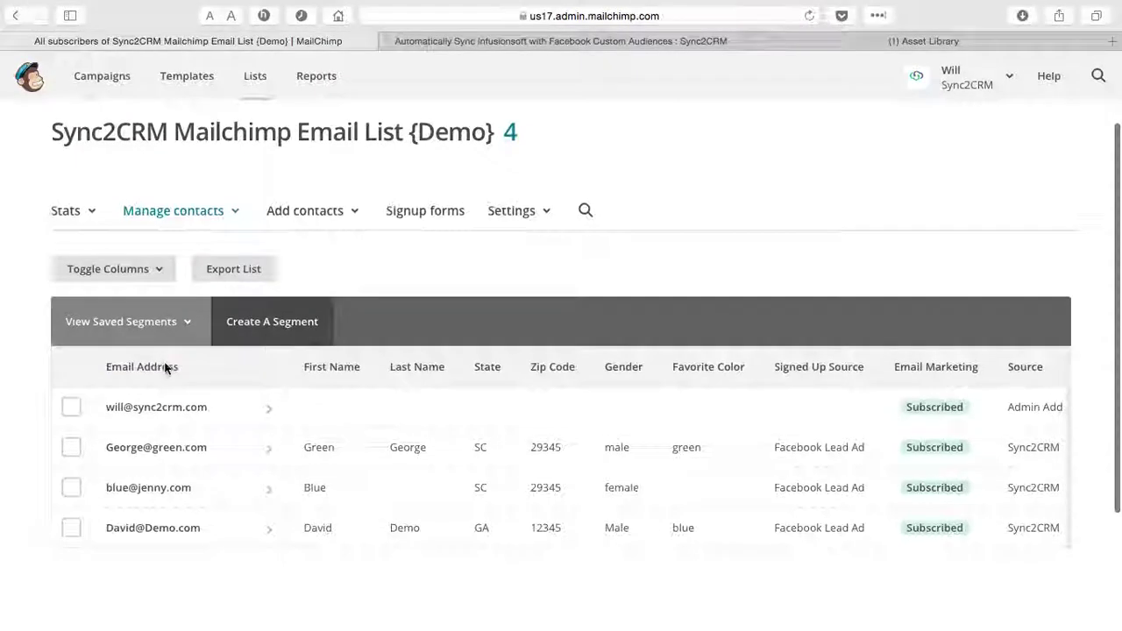
scroll(424, 261, "up", 1)
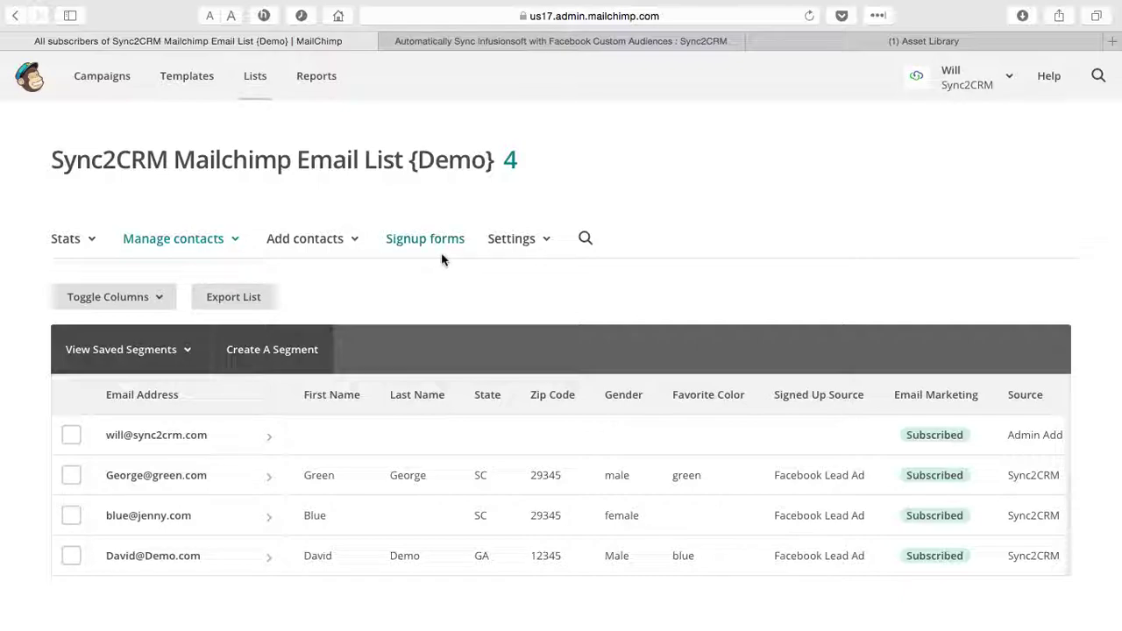
Start a new sync profile in Sync2CRM with Facebook Custom Audience as the ad platform
left_click(507, 49)
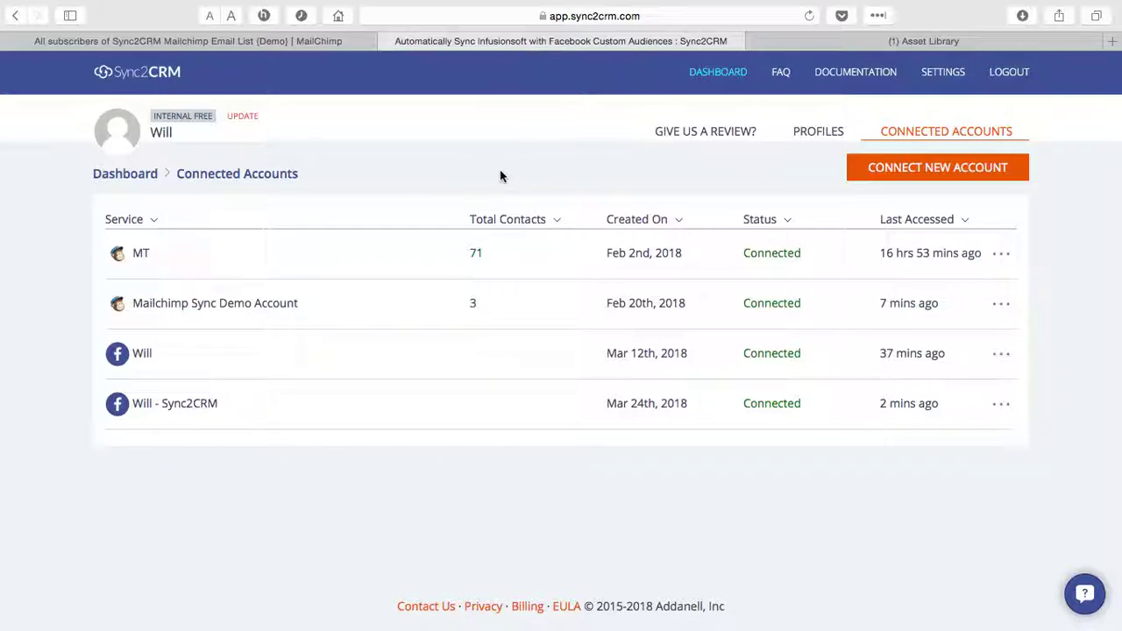
left_click(817, 133)
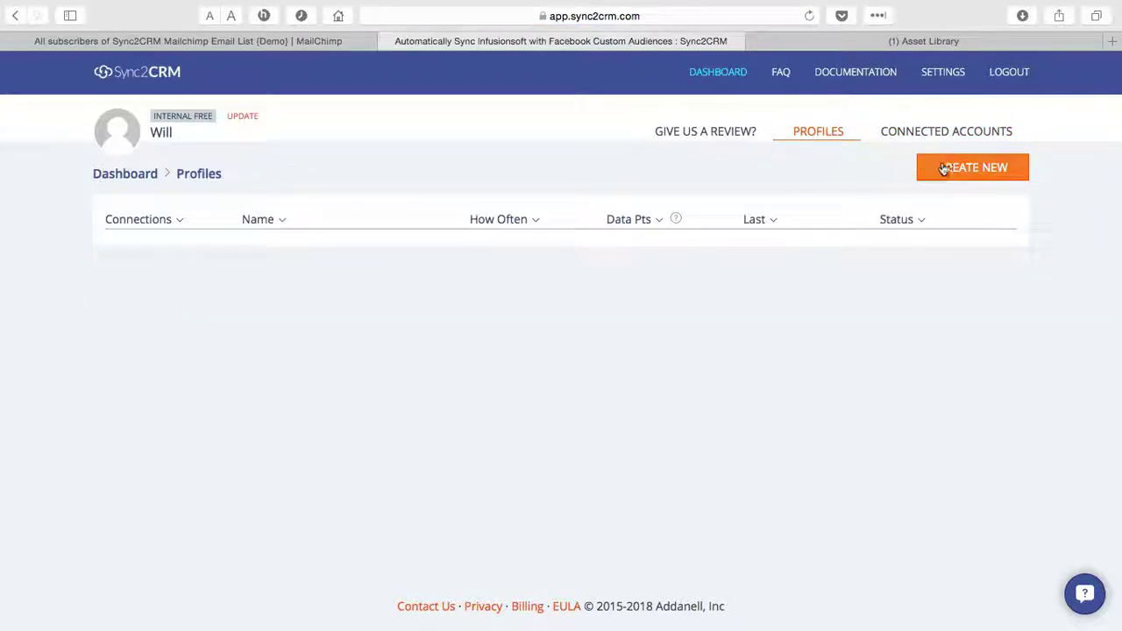
left_click(943, 168)
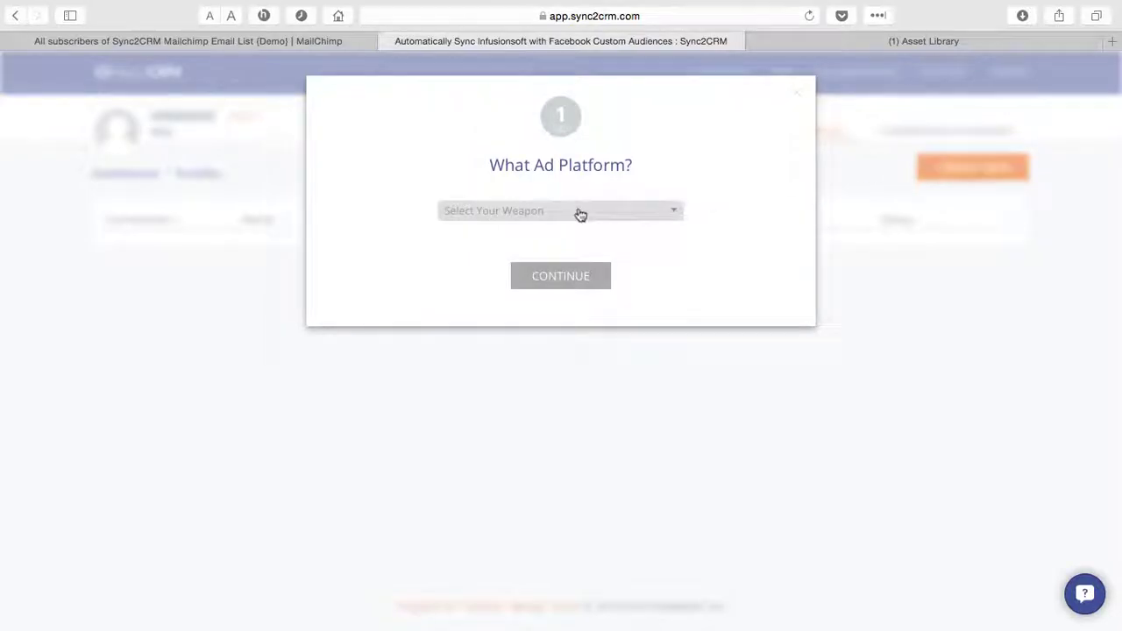
left_click(575, 215)
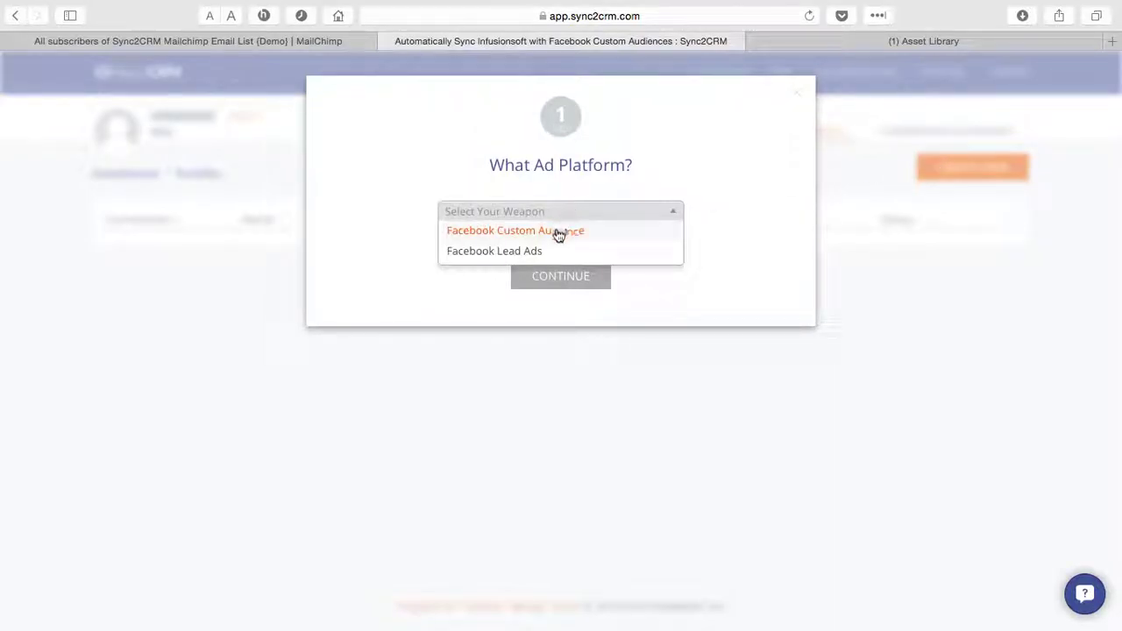
left_click(554, 232)
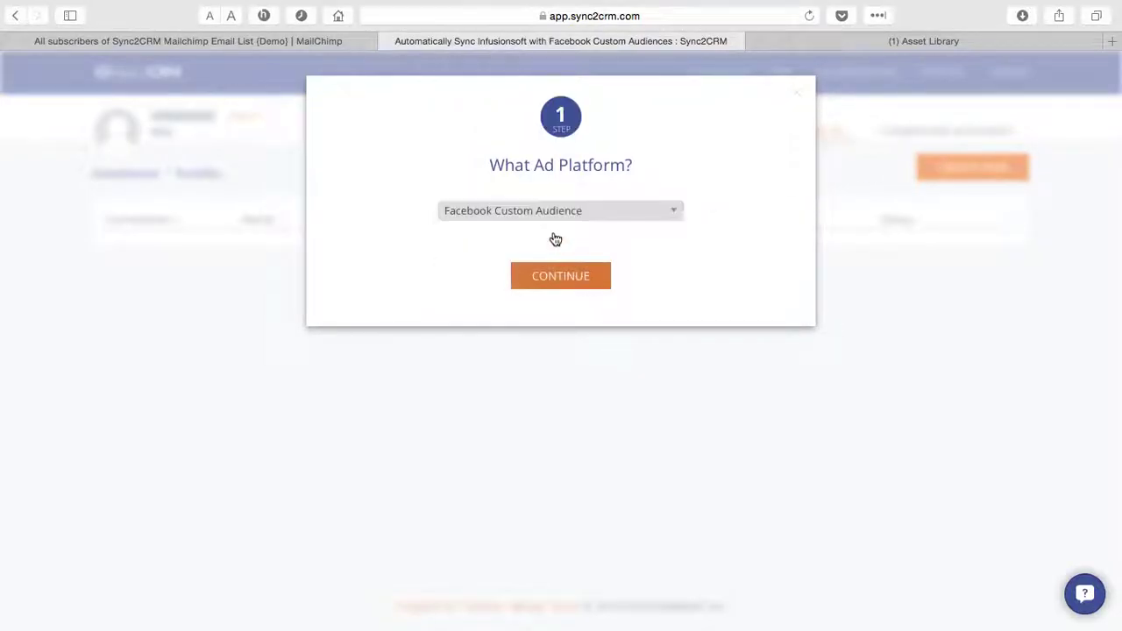
left_click(554, 277)
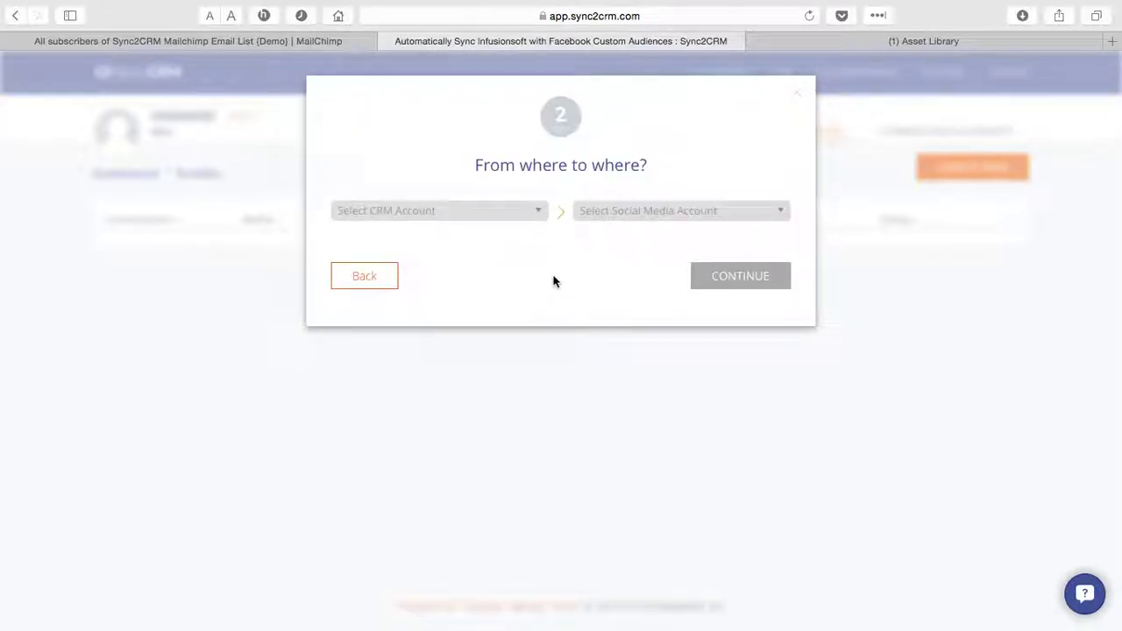
Set Mailchimp Sync Demo Account as the source CRM account and the Sync2CRM Facebook account as the destination
left_click(501, 217)
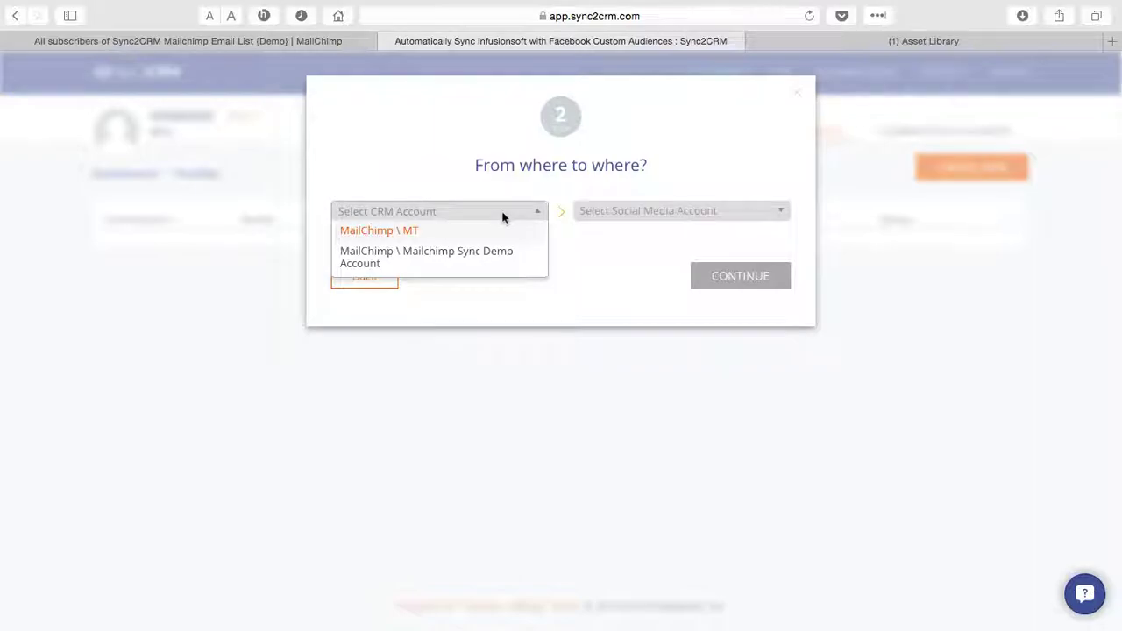
left_click(447, 256)
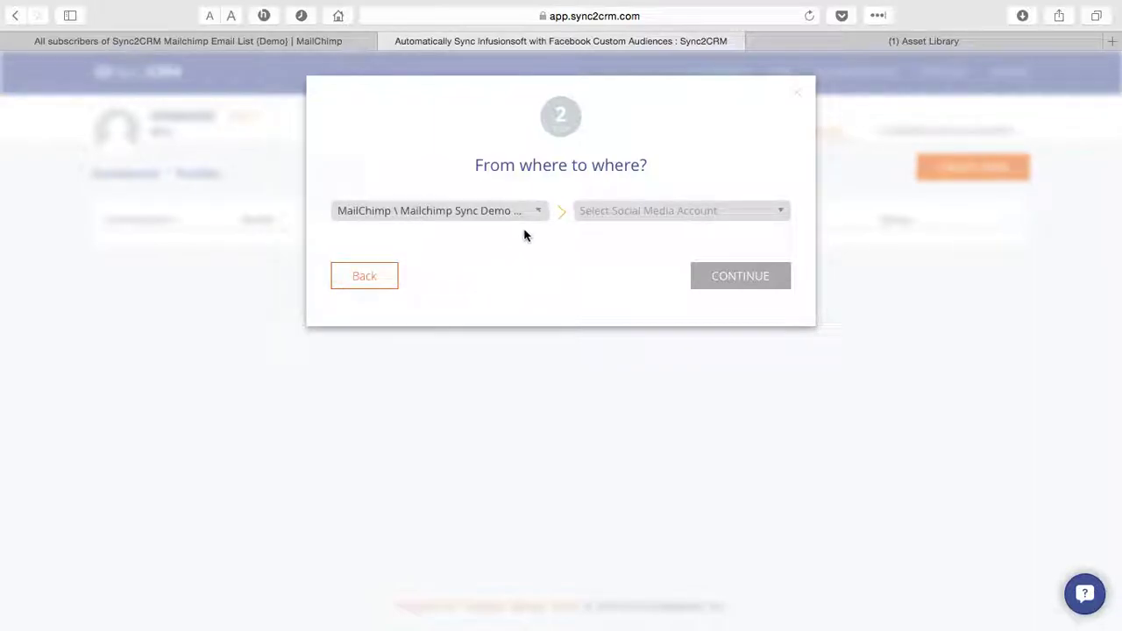
left_click(644, 212)
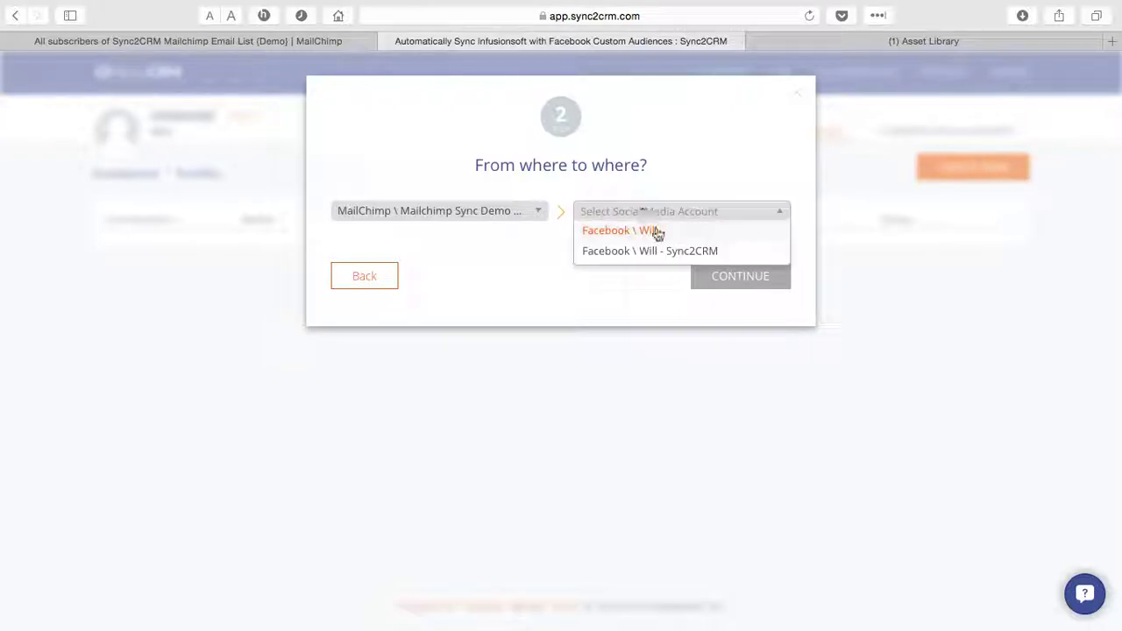
left_click(661, 252)
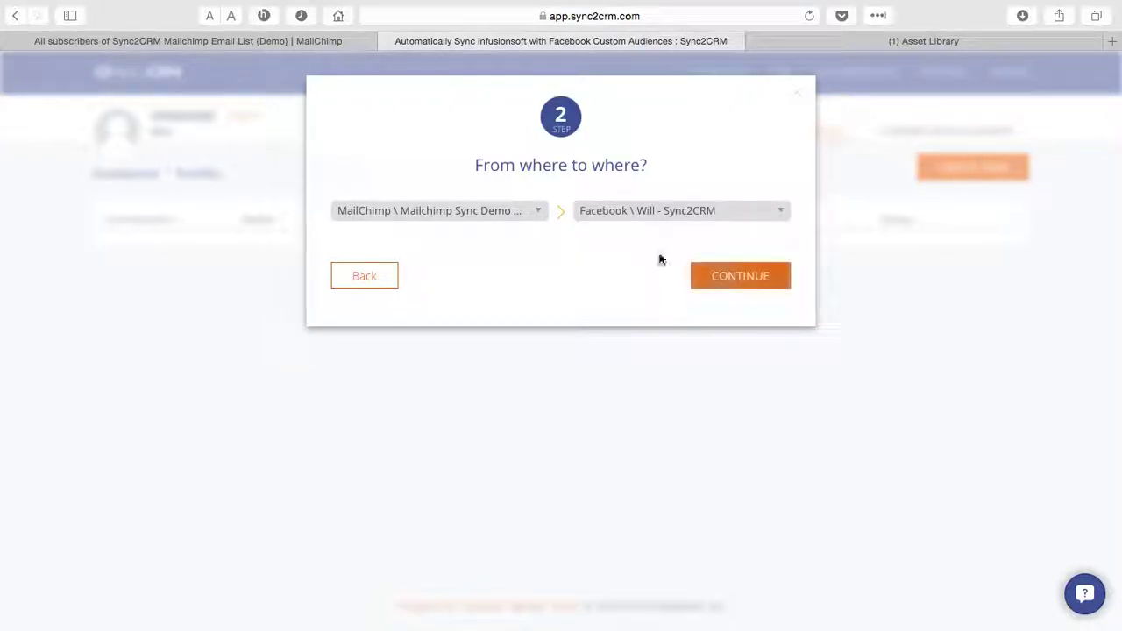
left_click(714, 279)
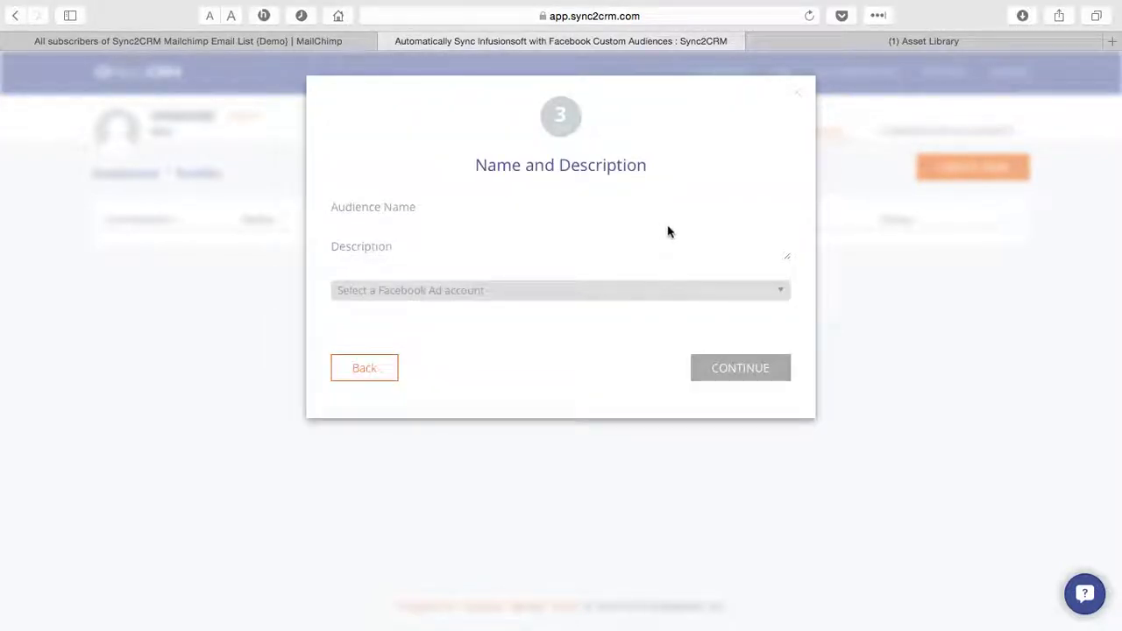
Name the audience "Mailchimp Sync", describe it as "via Sync2CRM" and assign it to the Sync2CRM Facebook ad account
left_click(342, 207)
type("Ma")
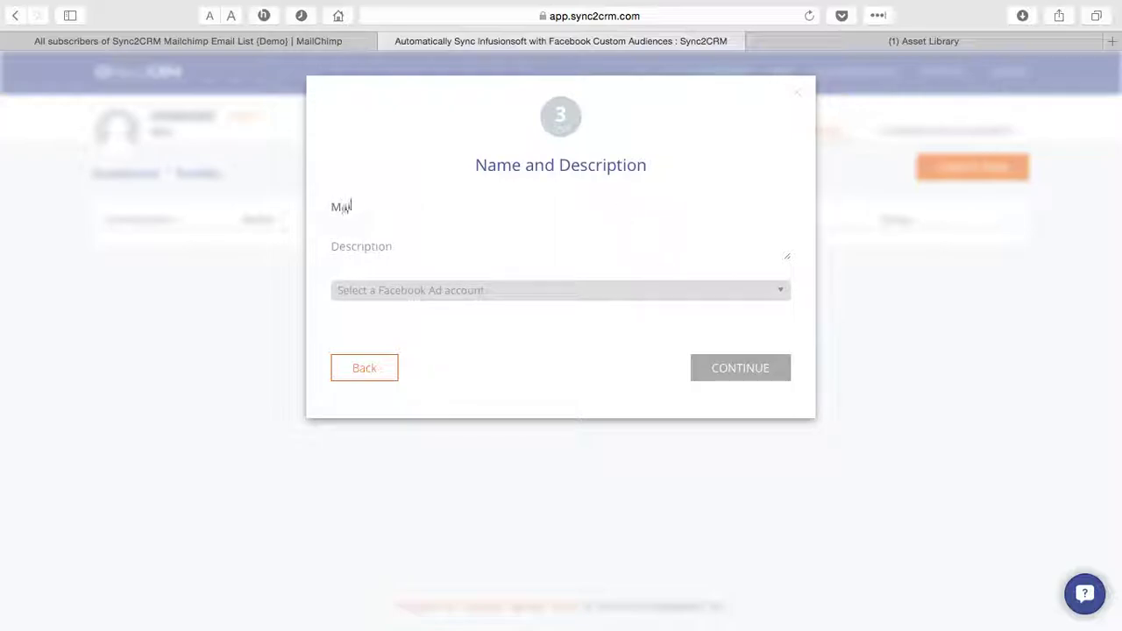
type("ilchimp Sync")
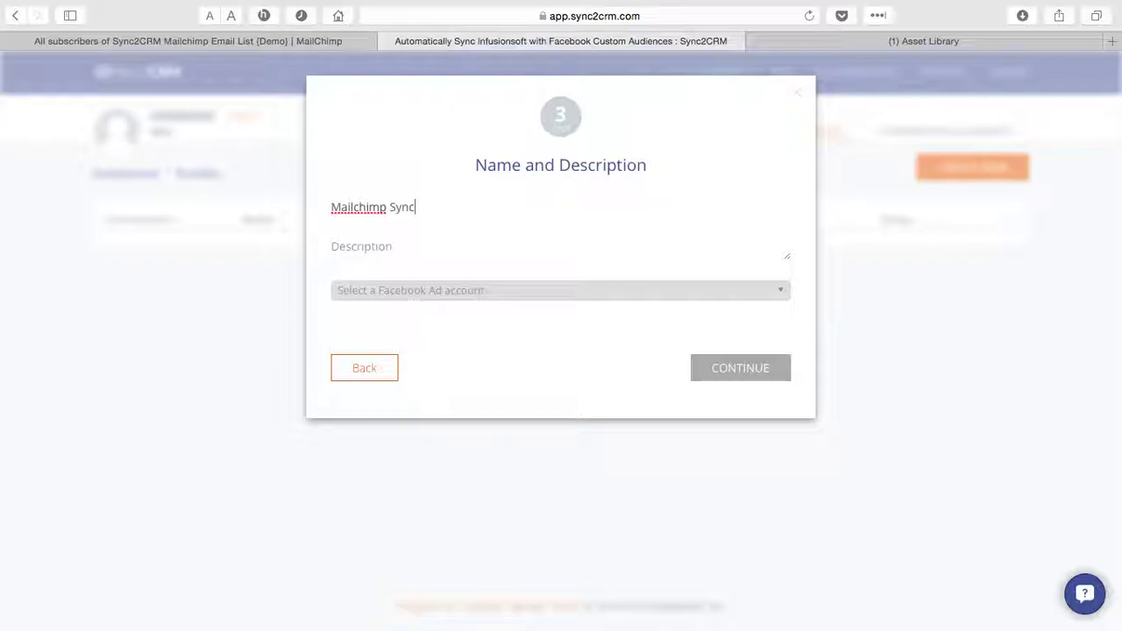
key("Tab")
type("via Sync2CRM")
left_click(436, 294)
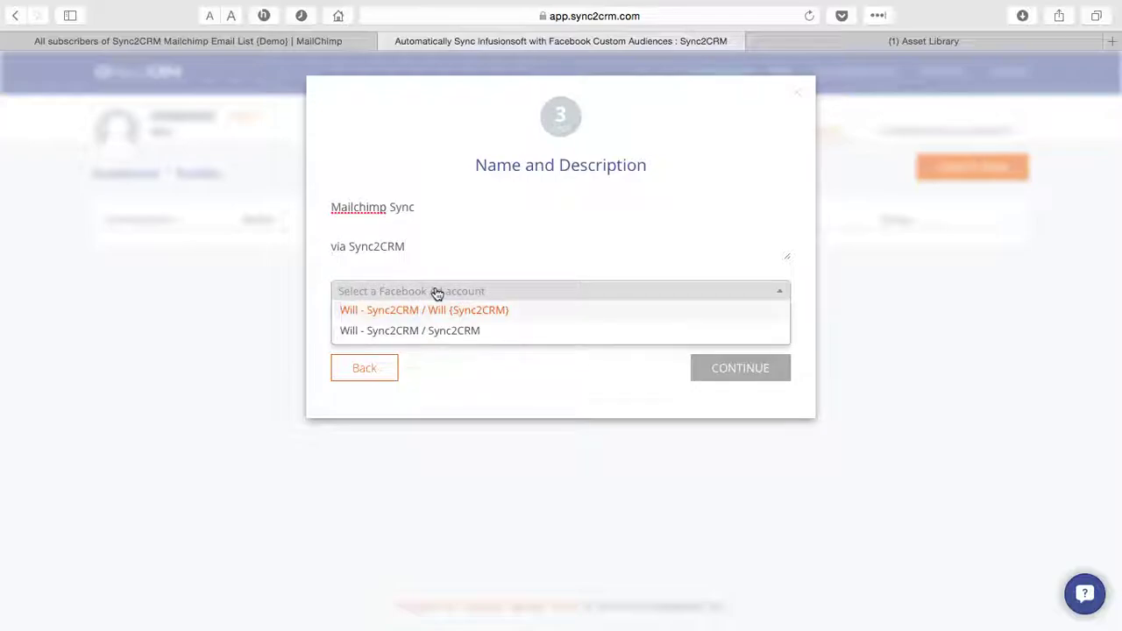
left_click(472, 334)
left_click(741, 366)
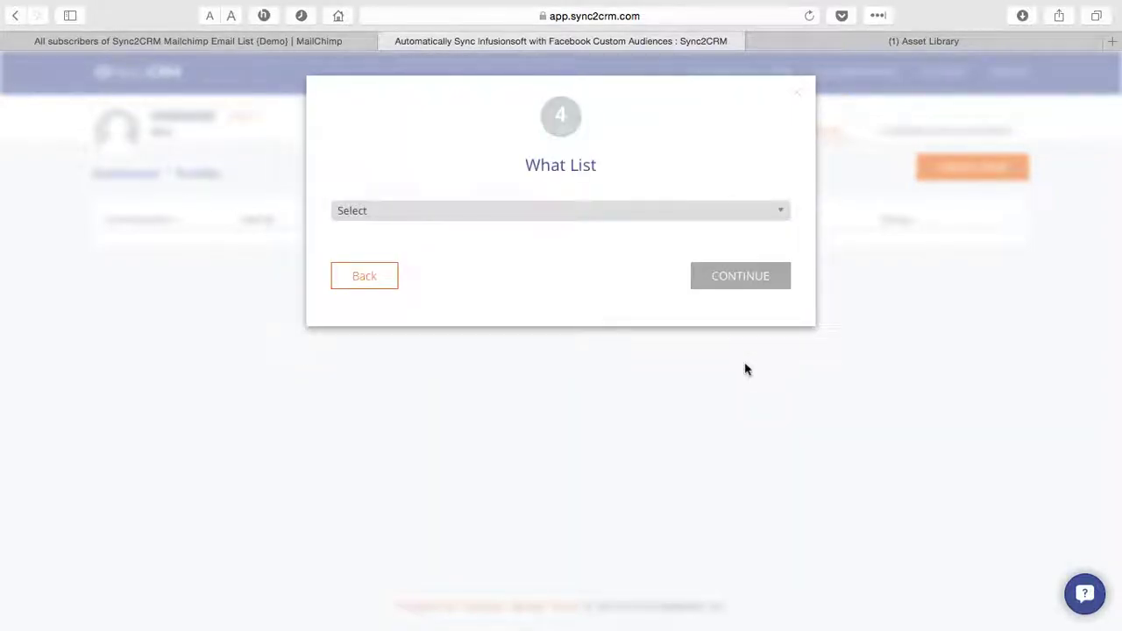
Select Sync2CRM Mailchimp Email List {Demo} as the list to sync and proceed with creating the custom audience
left_click(590, 218)
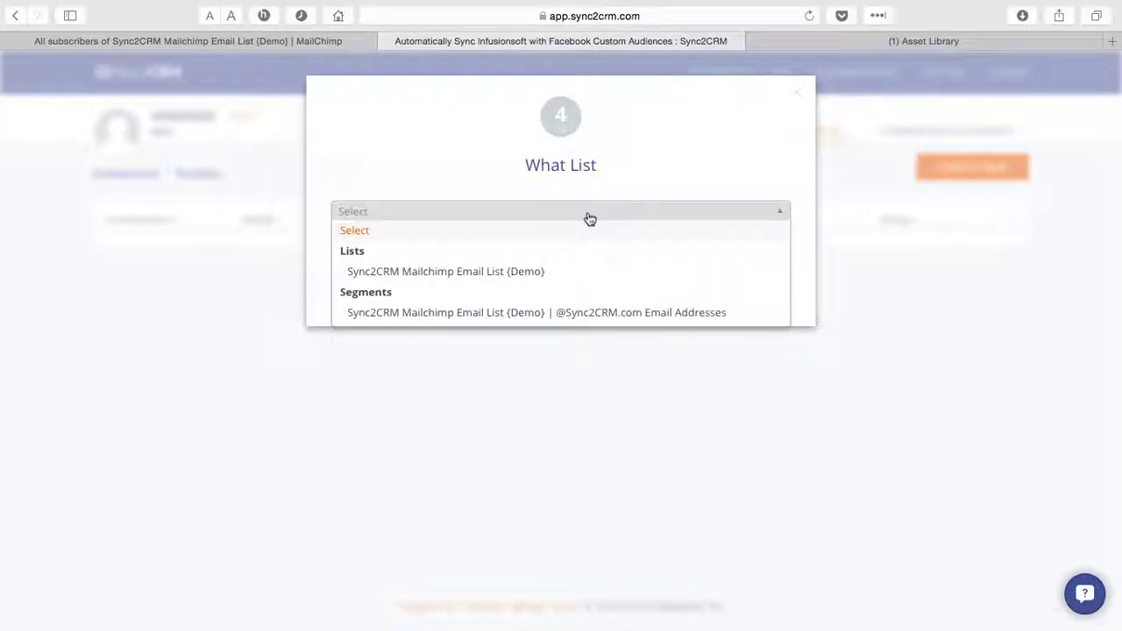
left_click(408, 277)
left_click(703, 284)
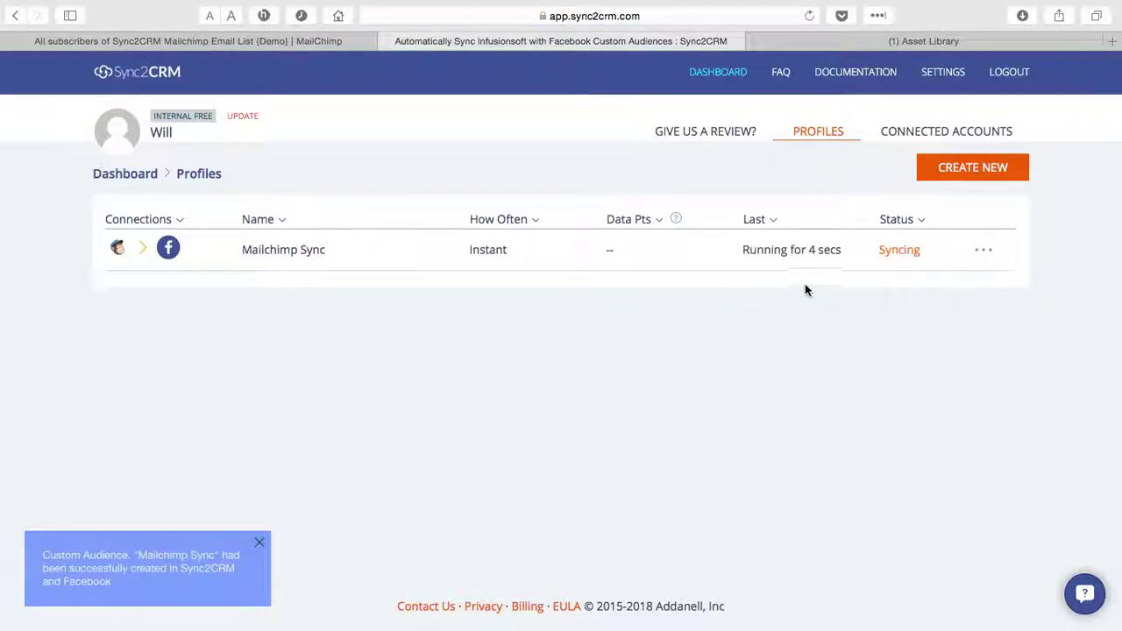
Switch to Facebook's Asset Library, reload the audiences and check the Mailchimp Sync entry's name and description
left_click(844, 41)
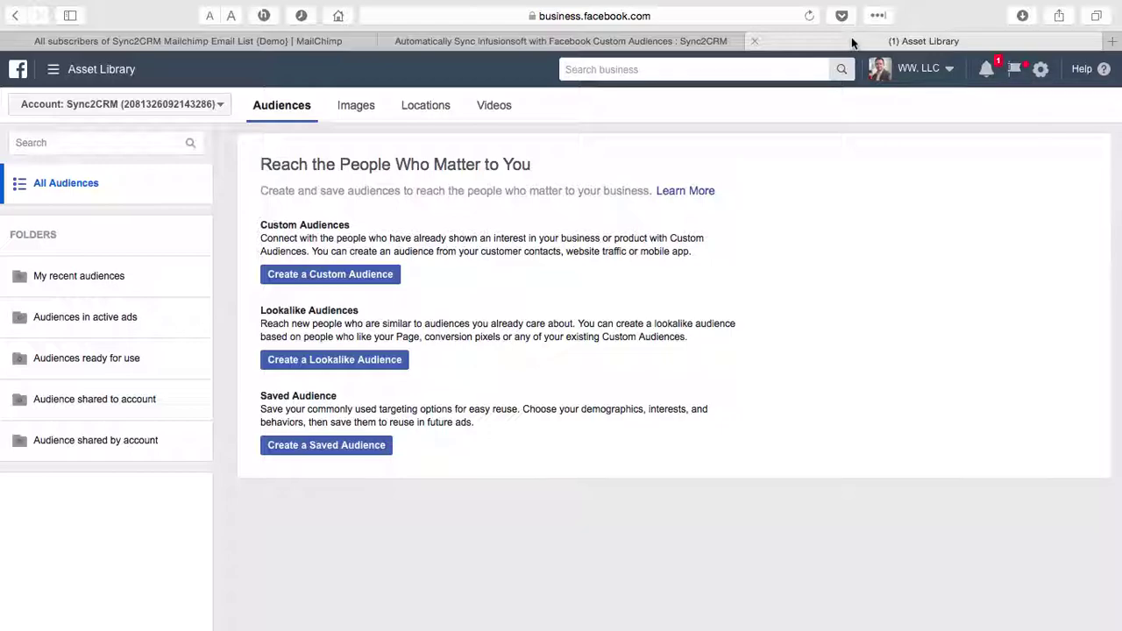
left_click(809, 18)
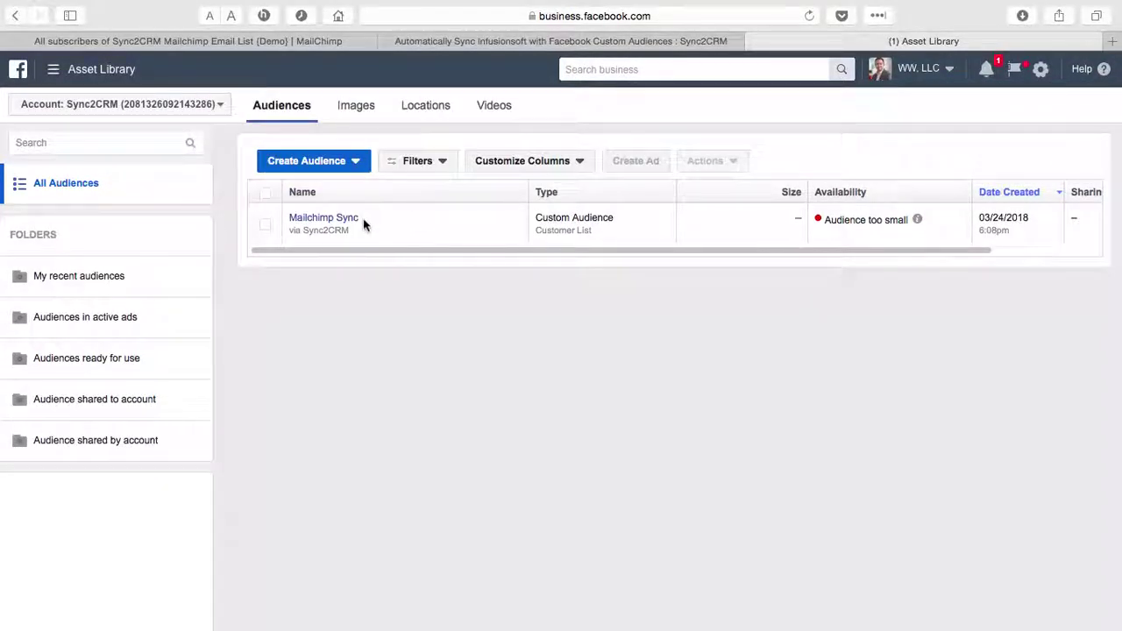
left_click_drag(351, 231, 287, 216)
left_click(316, 263)
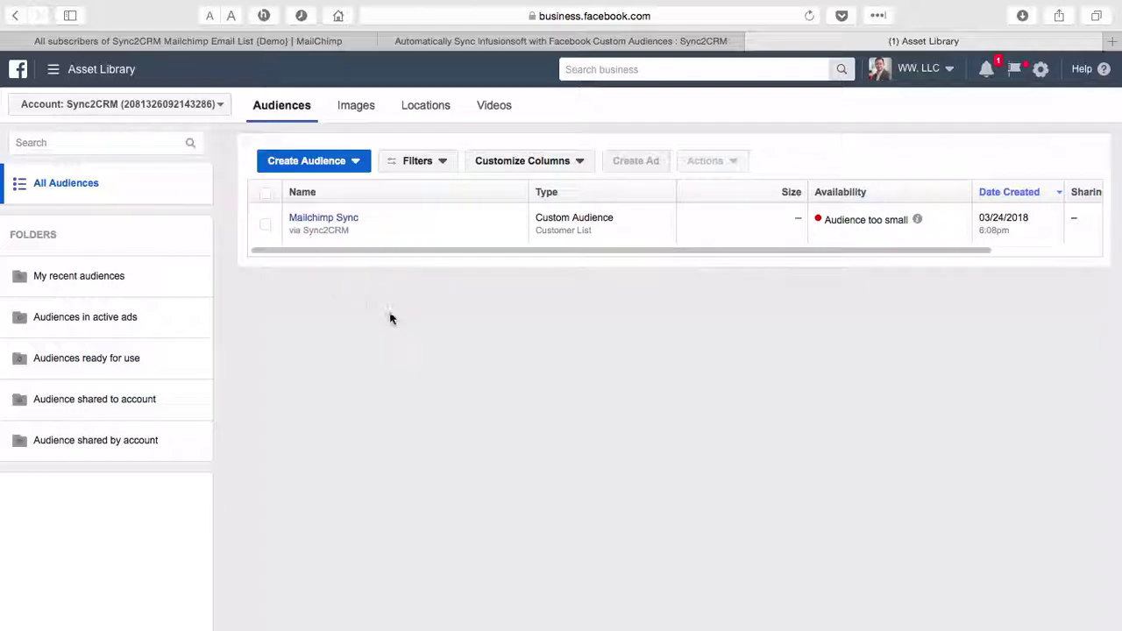